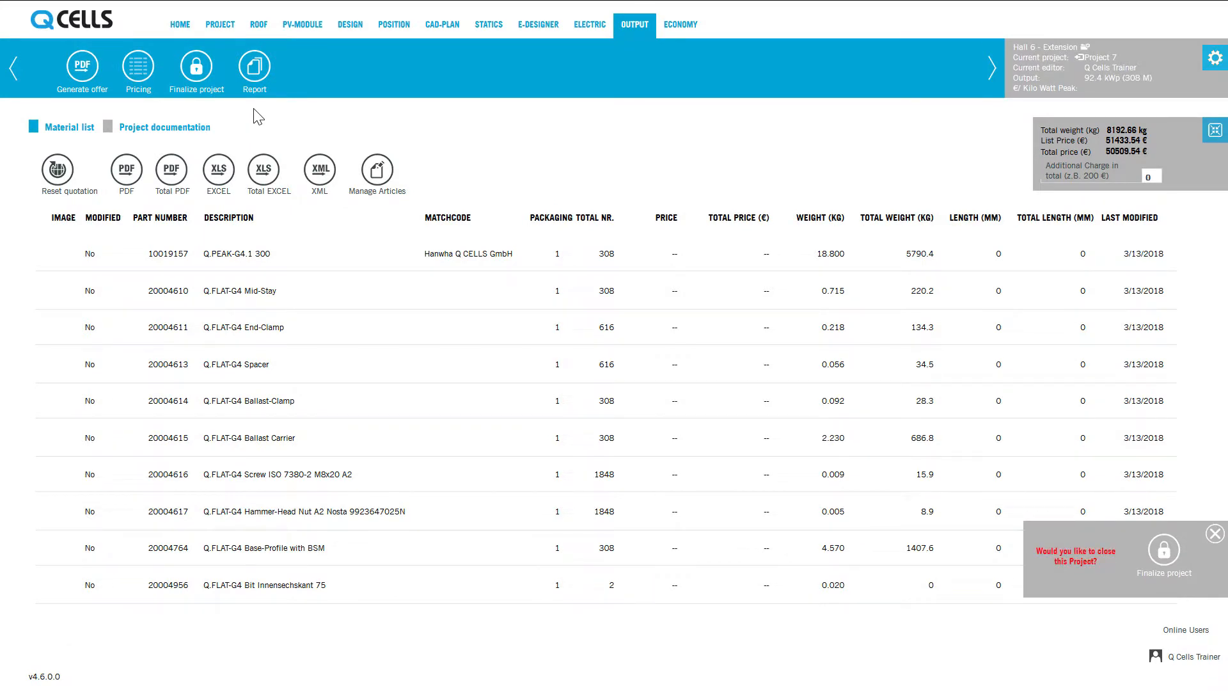
# Sort the material list by description, and re-sort it by total number in descending order.
pyautogui.click(236, 221)
pyautogui.click(237, 221)
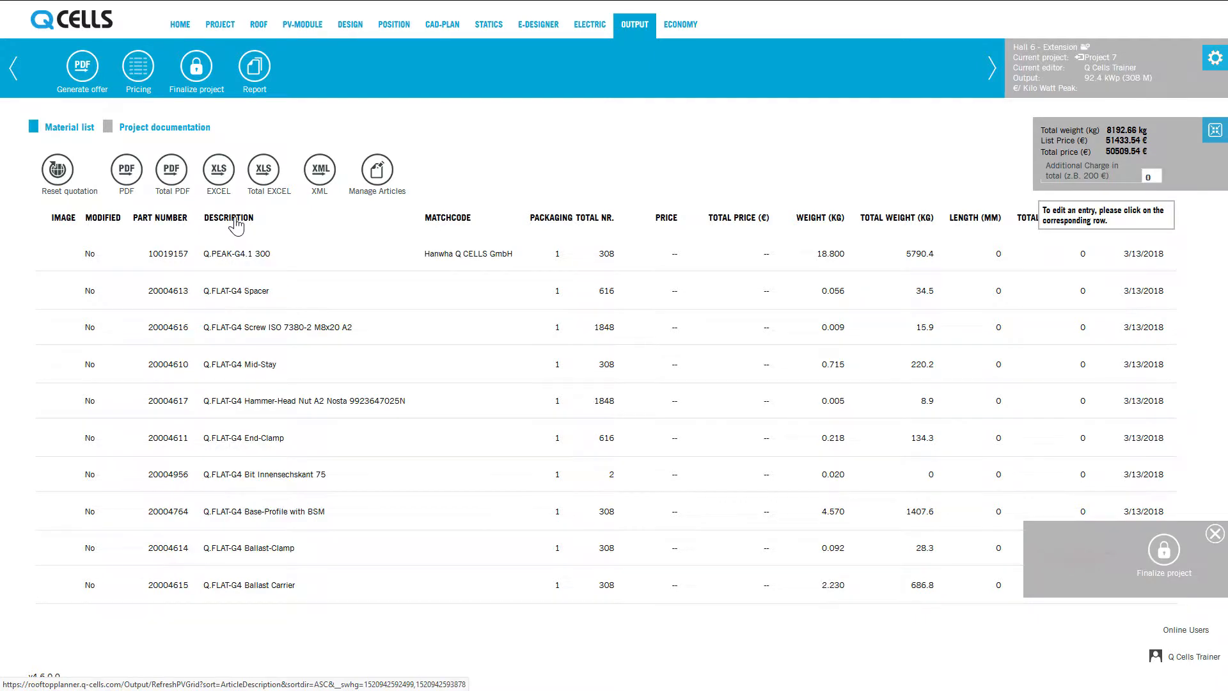
pyautogui.click(595, 226)
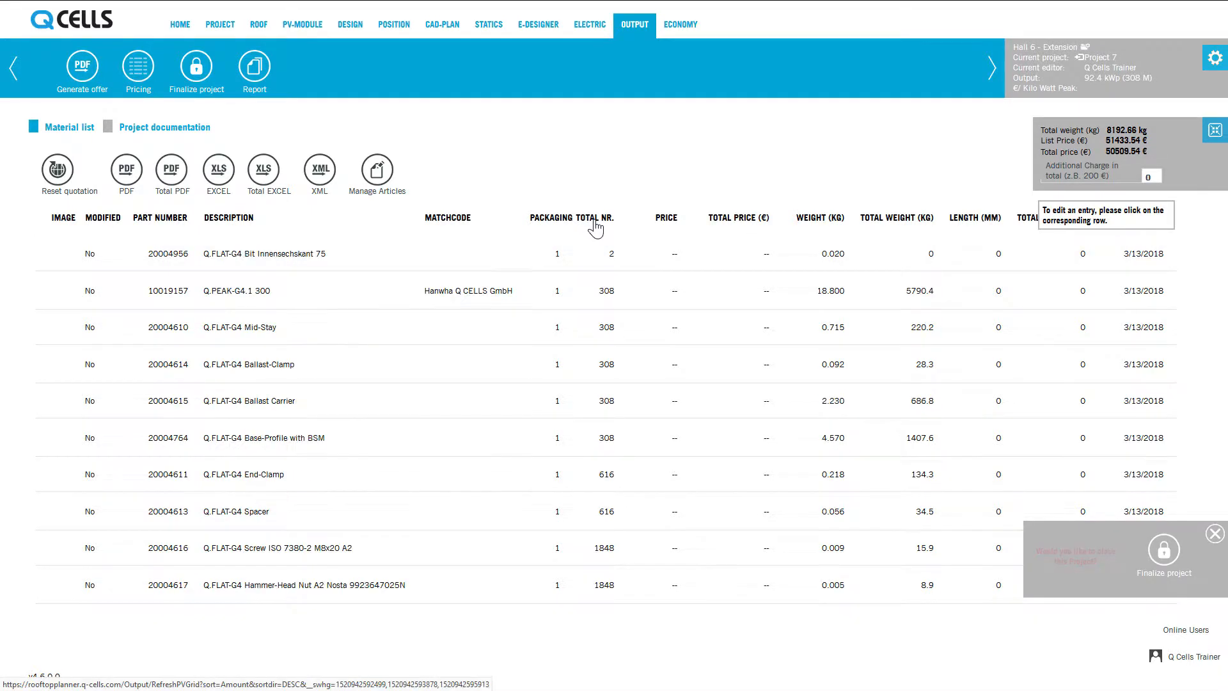
pyautogui.click(596, 226)
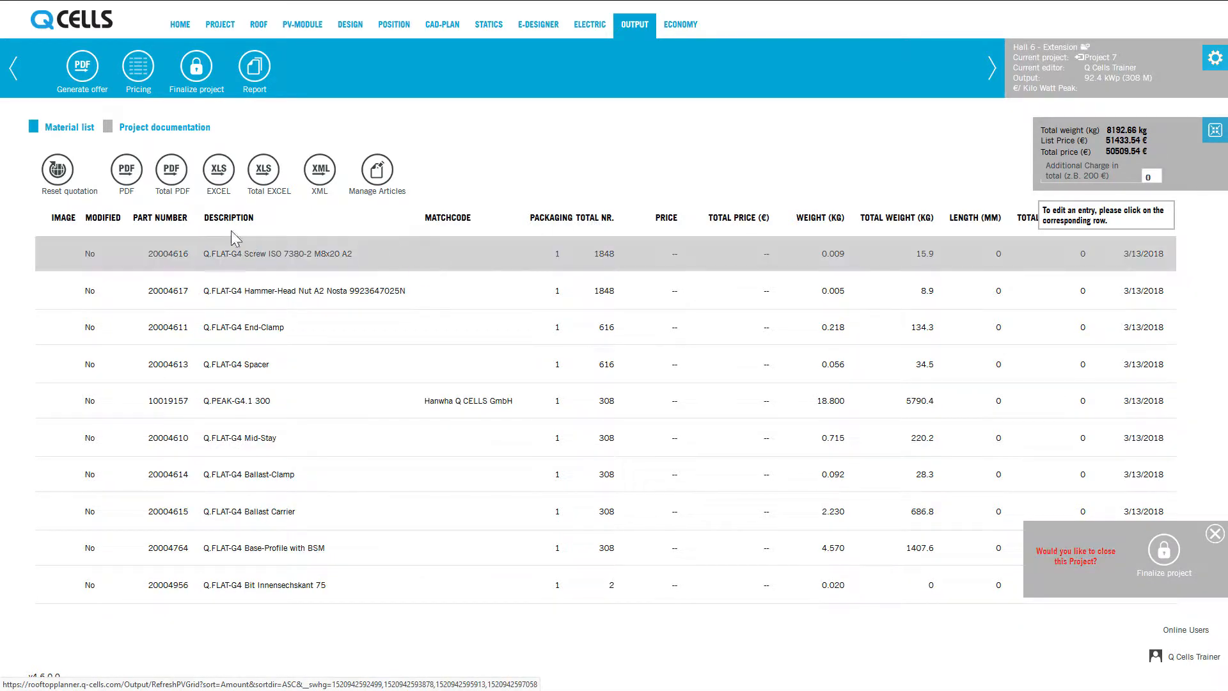
# Sort the material list by part number in ascending order.
pyautogui.click(172, 221)
pyautogui.click(171, 221)
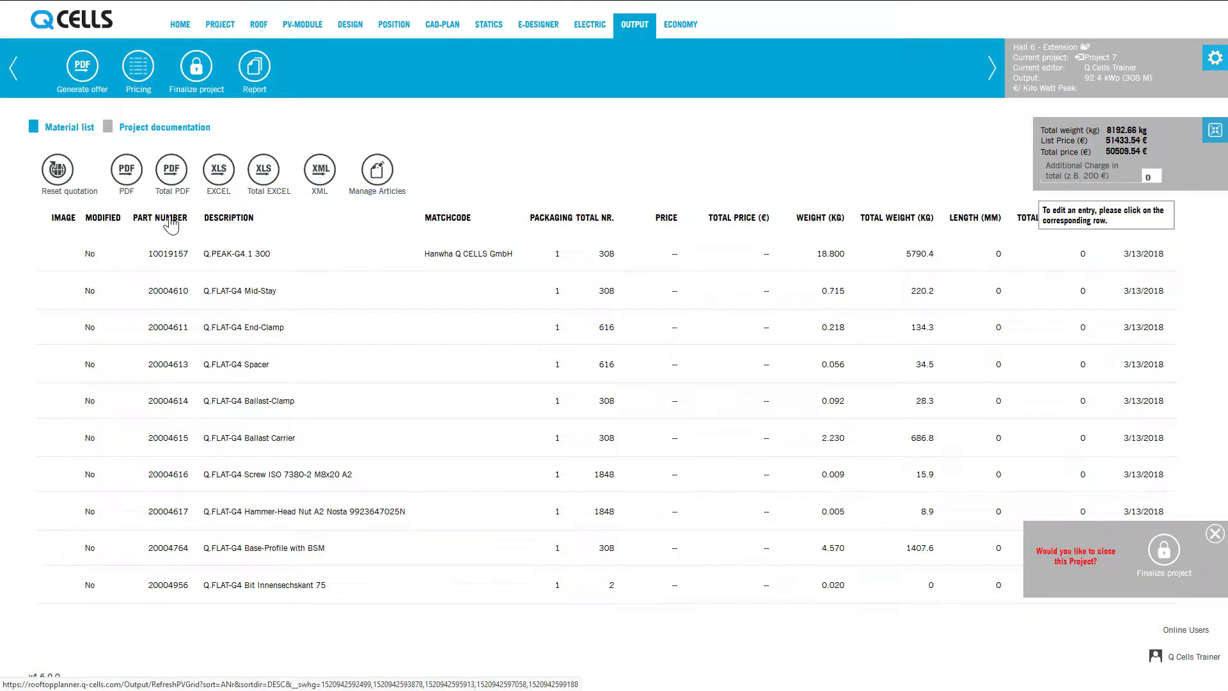
pyautogui.click(171, 221)
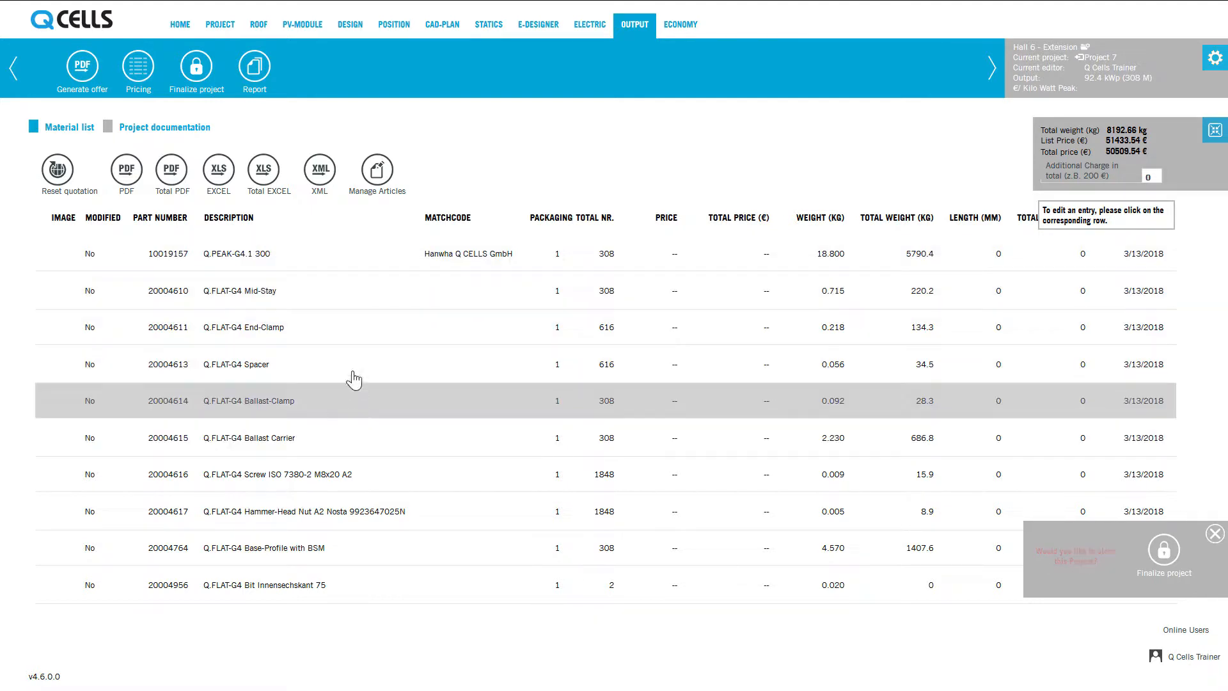
# Set the total number of the Q.FLAT-G4 End-Clamp entry to 620 and save it.
pyautogui.click(358, 340)
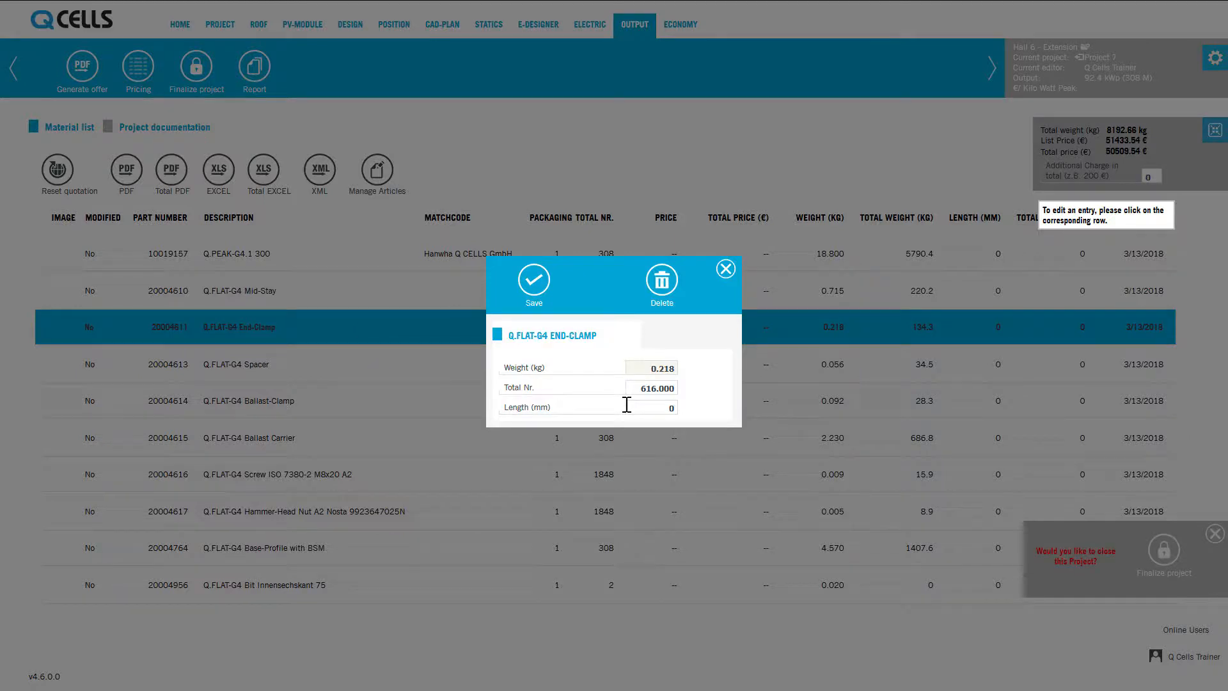
pyautogui.moveTo(646, 388); pyautogui.dragTo(655, 386)
pyautogui.write('20')
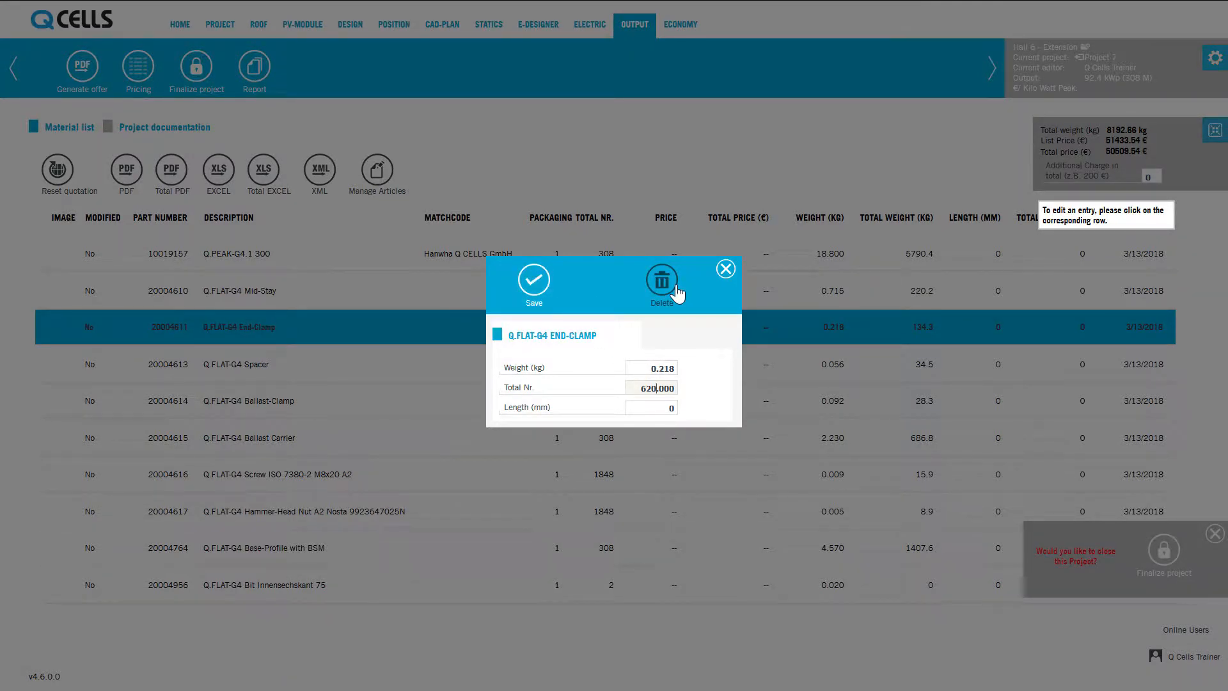
pyautogui.click(530, 289)
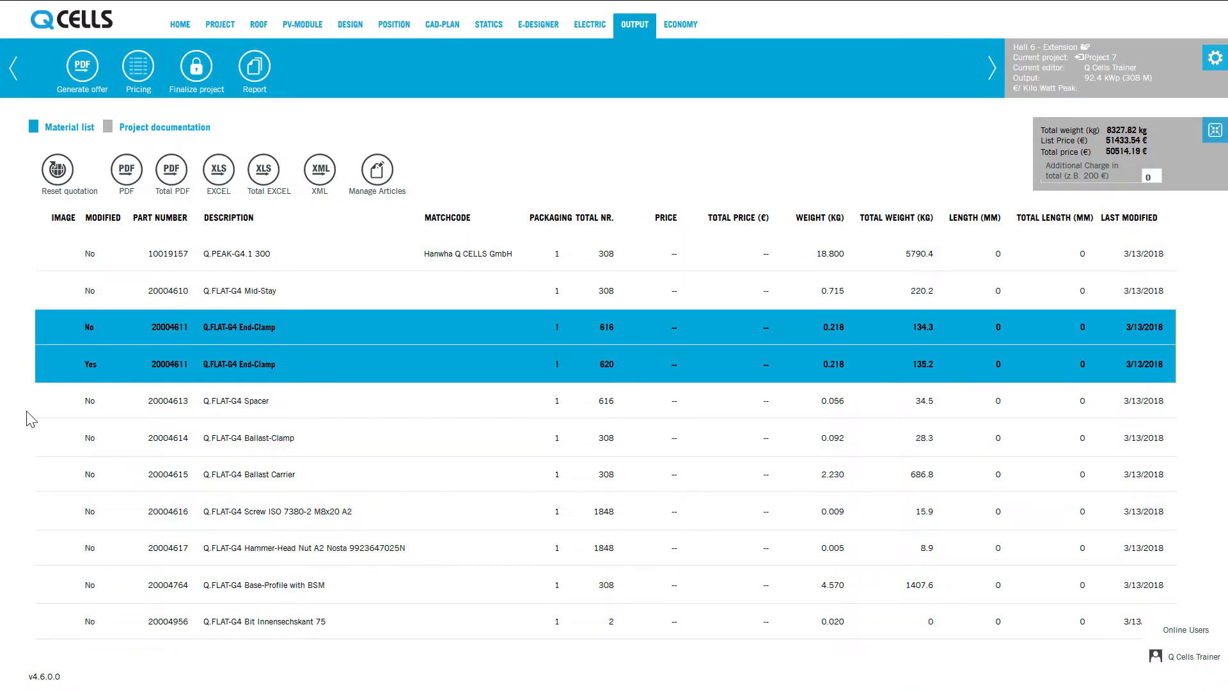
# Delete the original unmodified Q.FLAT-G4 End-Clamp entry from the material list, keeping the modified one.
pyautogui.click(95, 328)
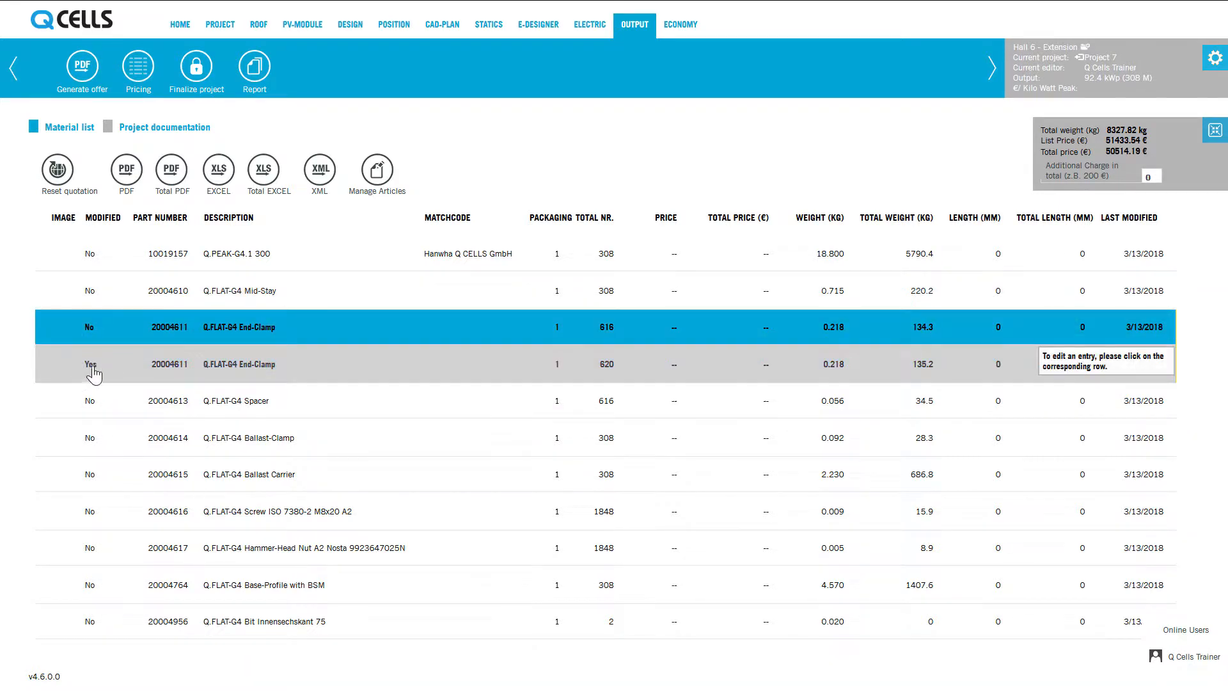
pyautogui.keyDown('ctrl'); pyautogui.click(39, 366); pyautogui.keyUp('ctrl')
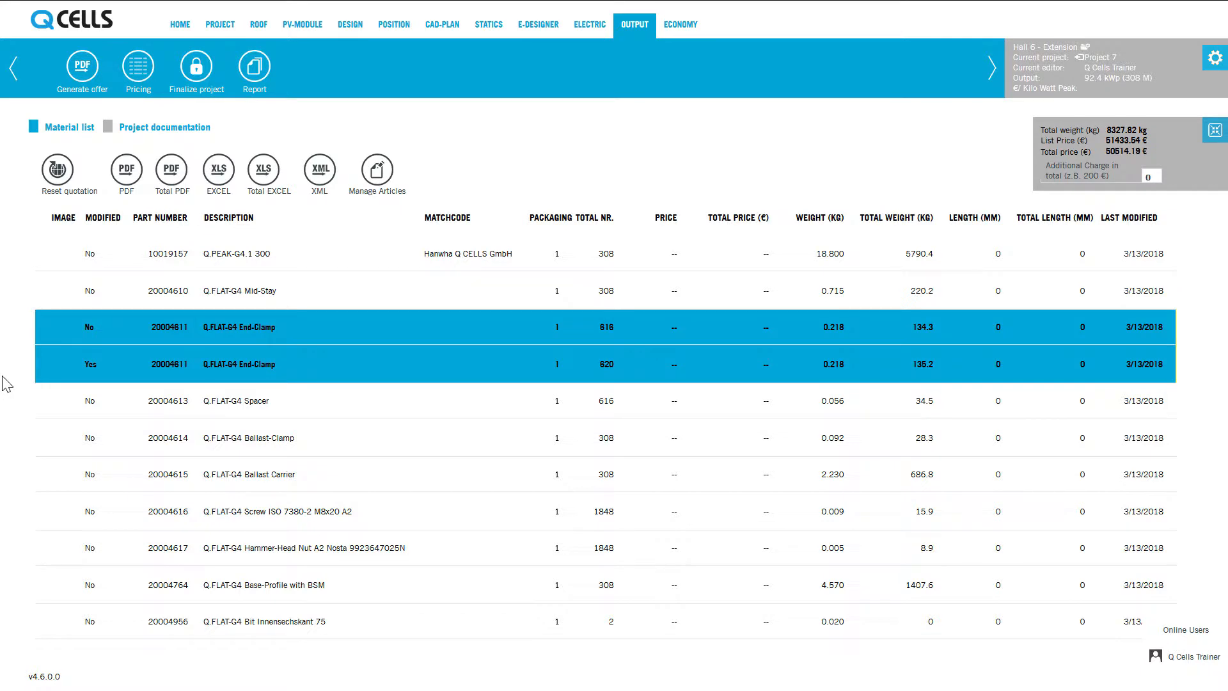
pyautogui.doubleClick(262, 329)
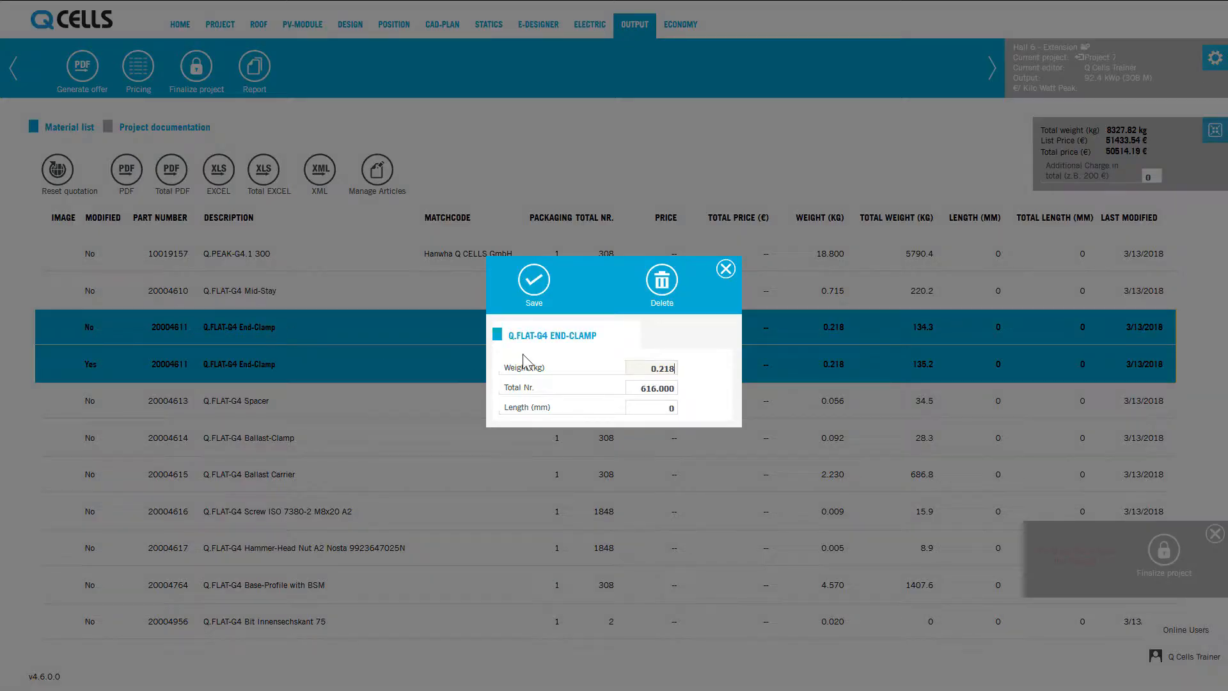
pyautogui.click(670, 284)
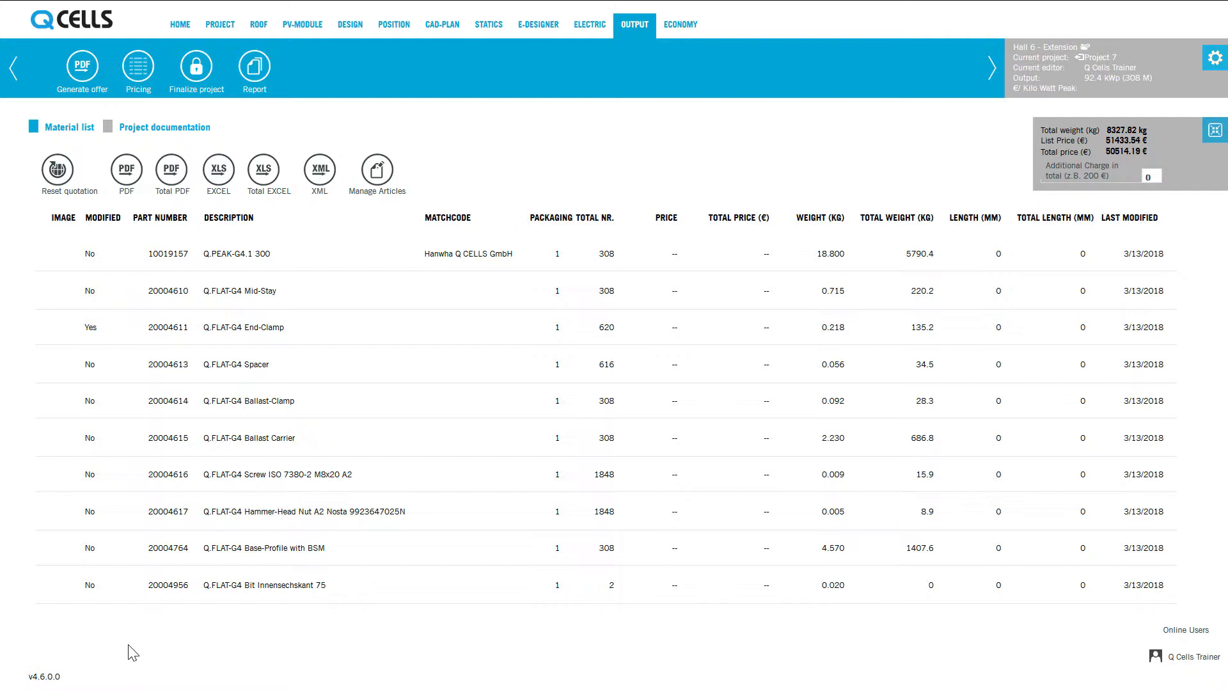
# Create a custom article with part number 12345 and description Testitem, and add the Cherry Picker article to the material list.
pyautogui.click(375, 182)
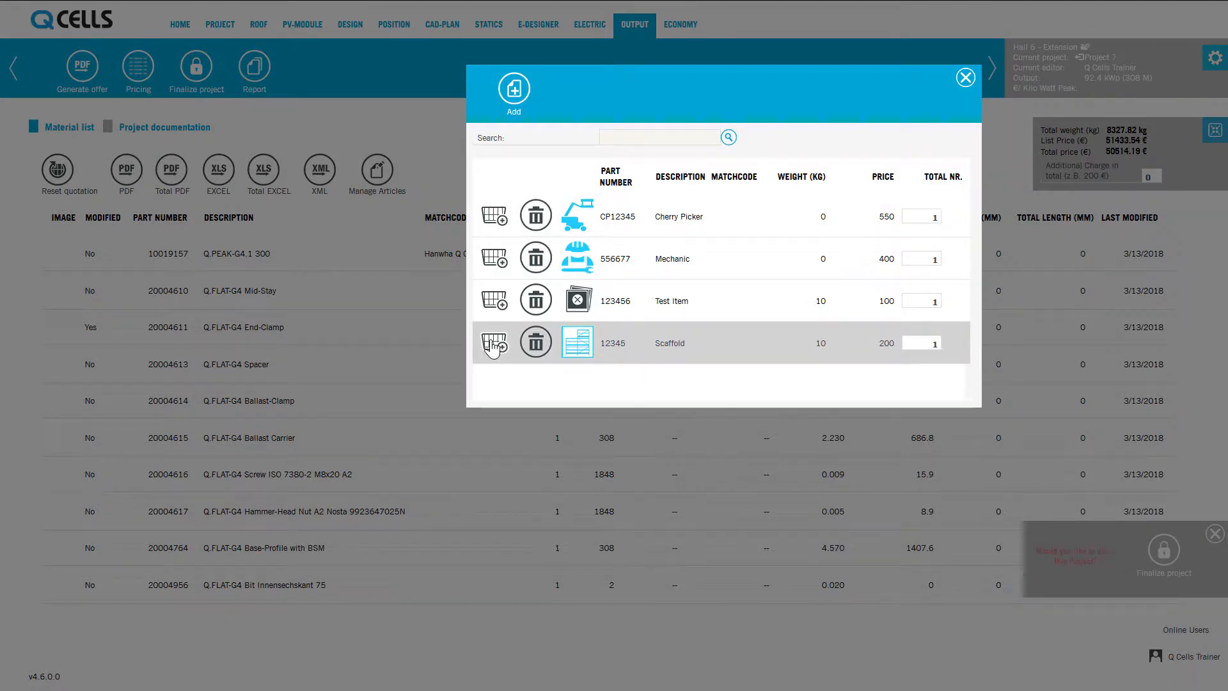
pyautogui.click(513, 106)
pyautogui.write('123')
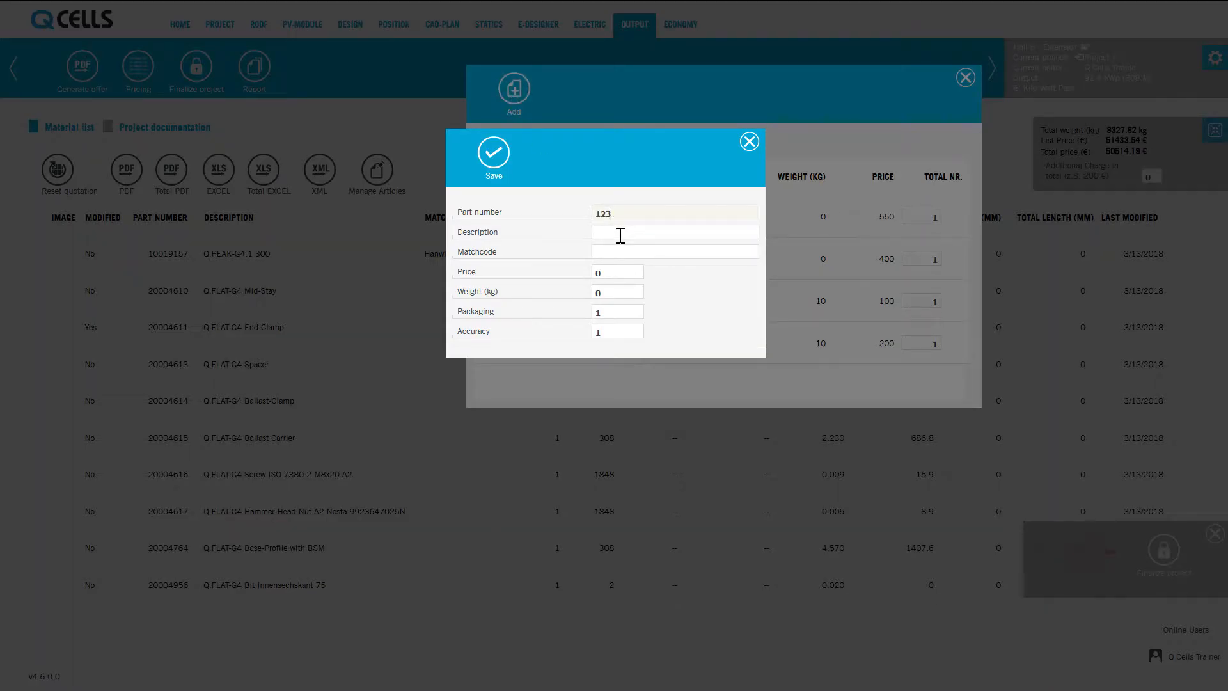
pyautogui.write('45')
pyautogui.press('Tab')
pyautogui.write('Testitem')
pyautogui.click(591, 274)
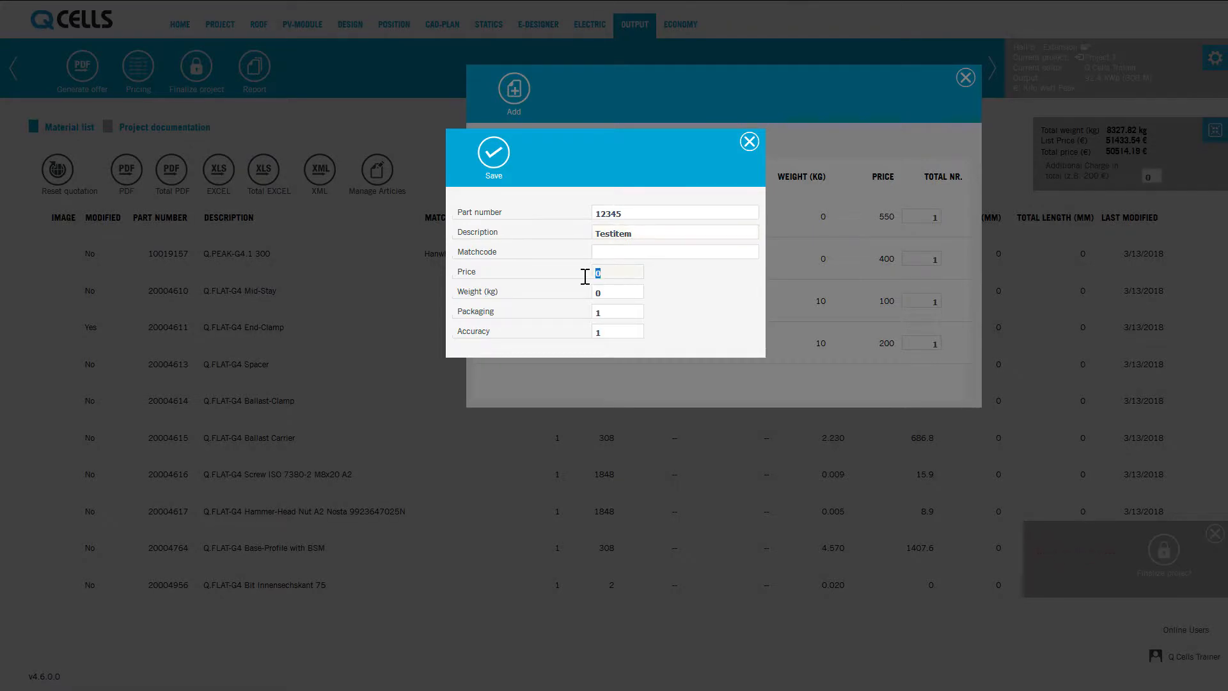
pyautogui.click(504, 165)
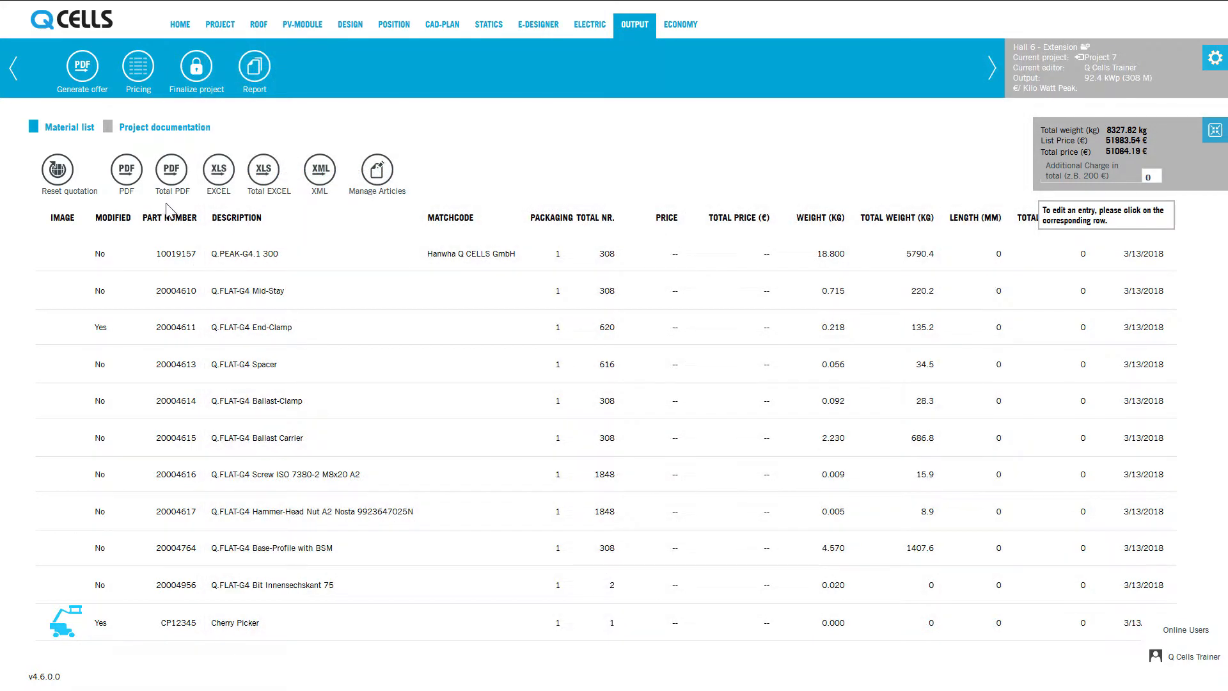
# Export the quotation as a total PDF, an Excel file and a total Excel file.
pyautogui.click(172, 171)
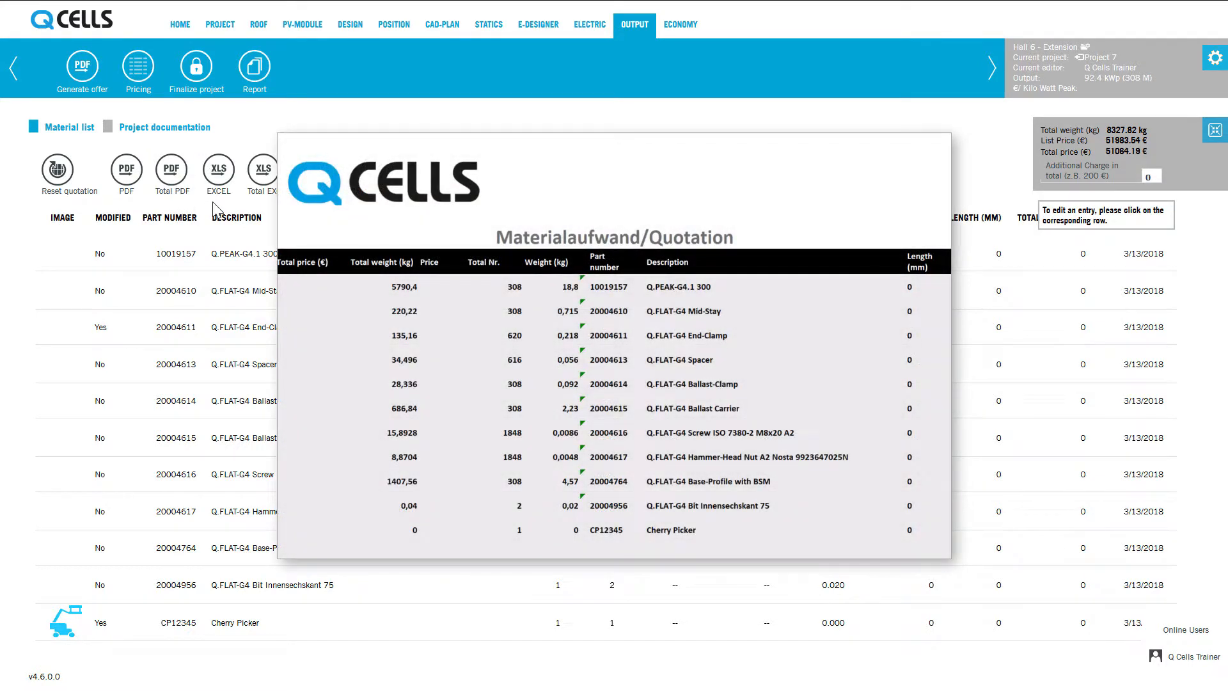
pyautogui.click(220, 176)
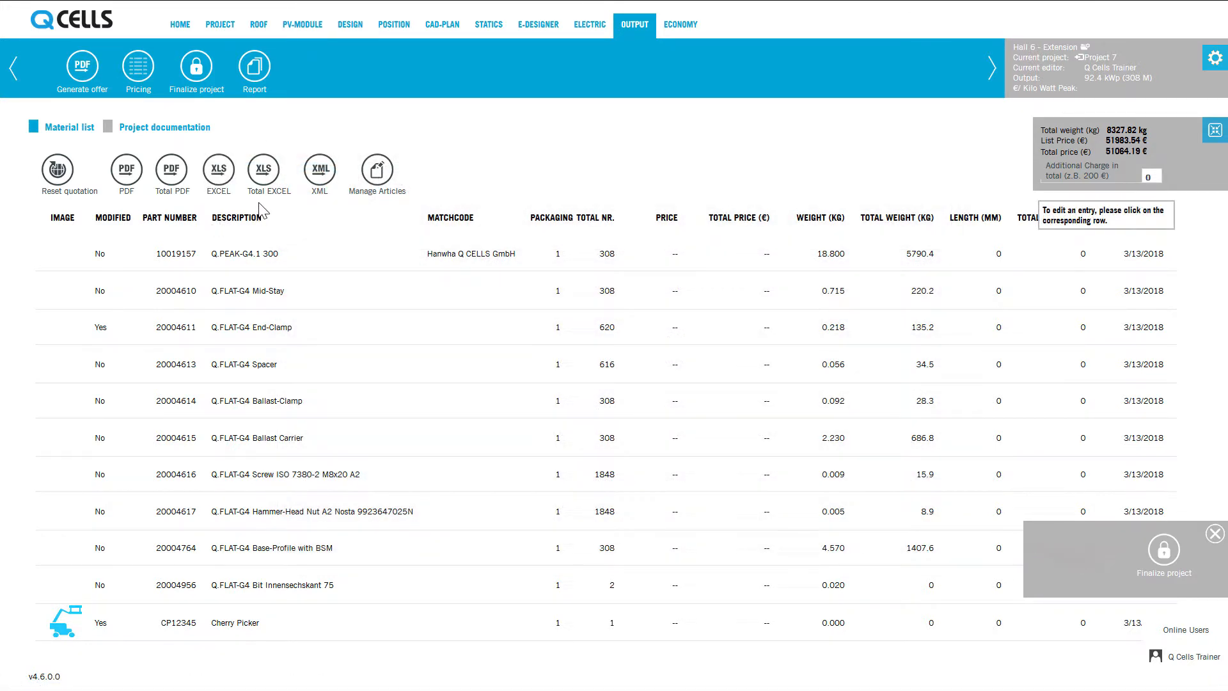
pyautogui.click(265, 181)
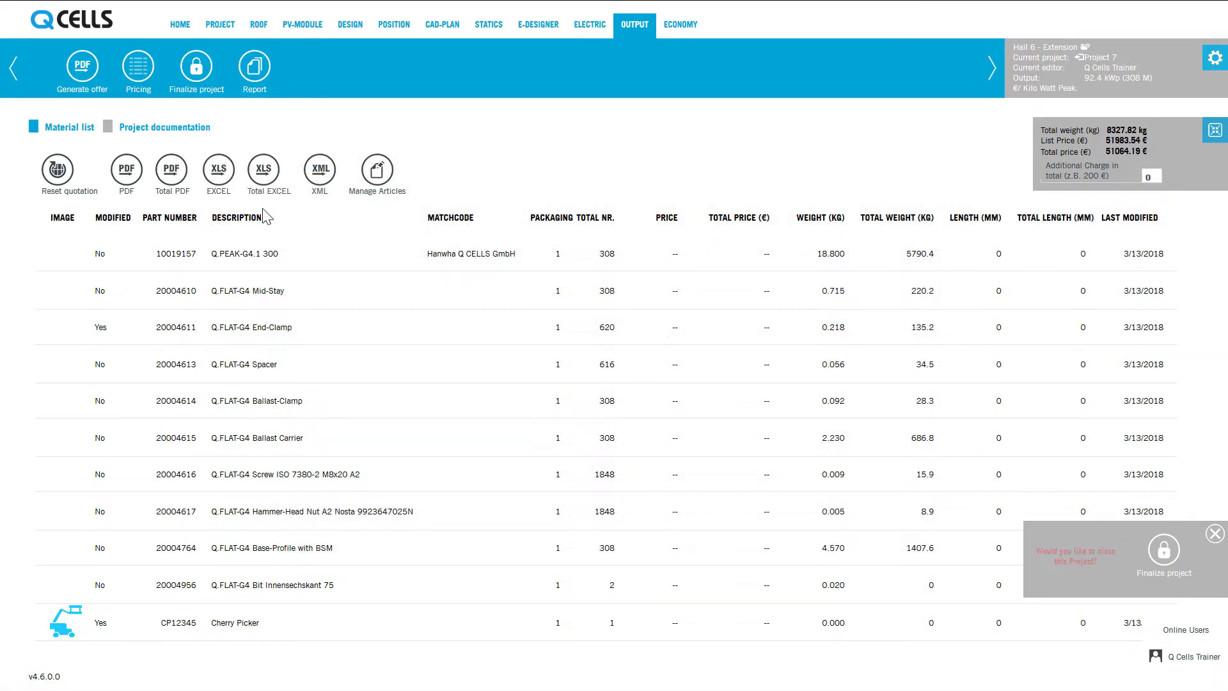
pyautogui.click(264, 190)
# Open the project documentation and look through its list of stored documents.
pyautogui.click(183, 131)
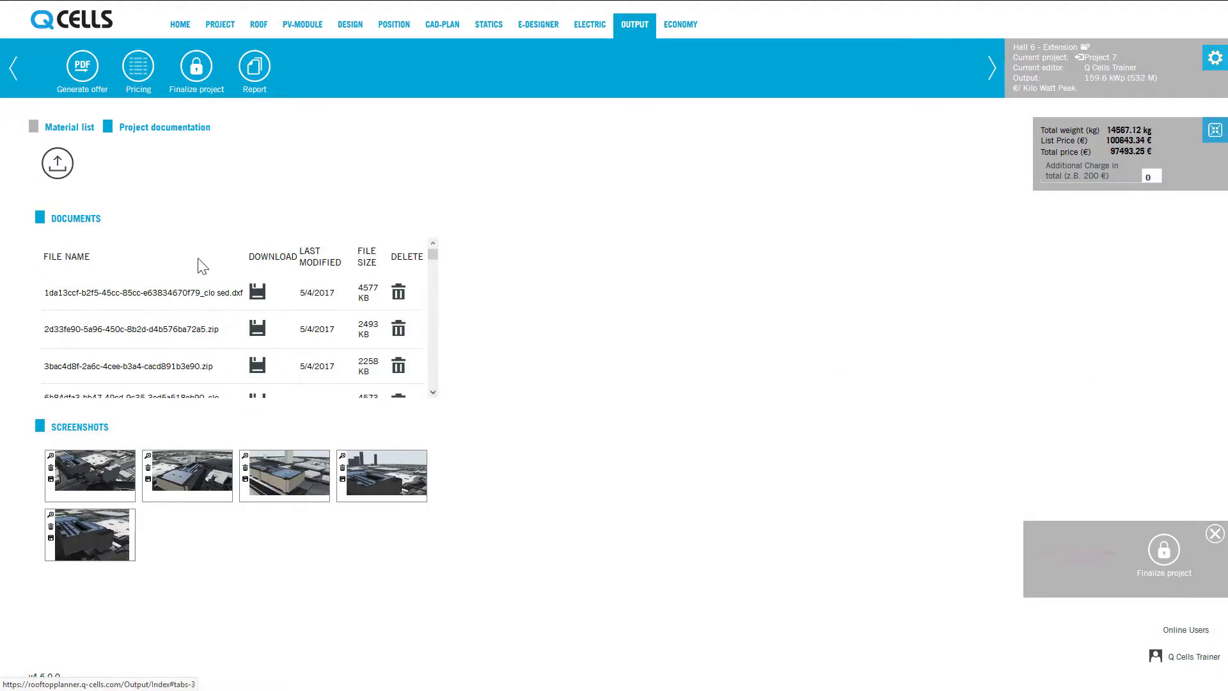
pyautogui.scroll(-5, 345, 320)
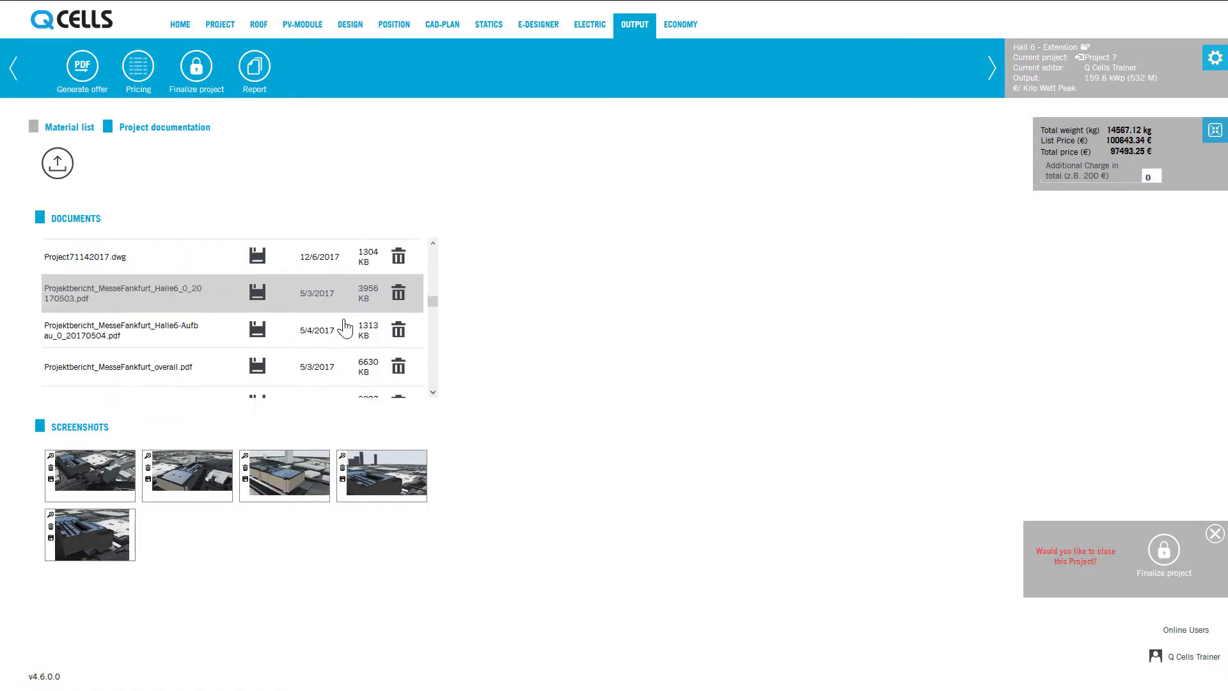
pyautogui.scroll(-8, 345, 327)
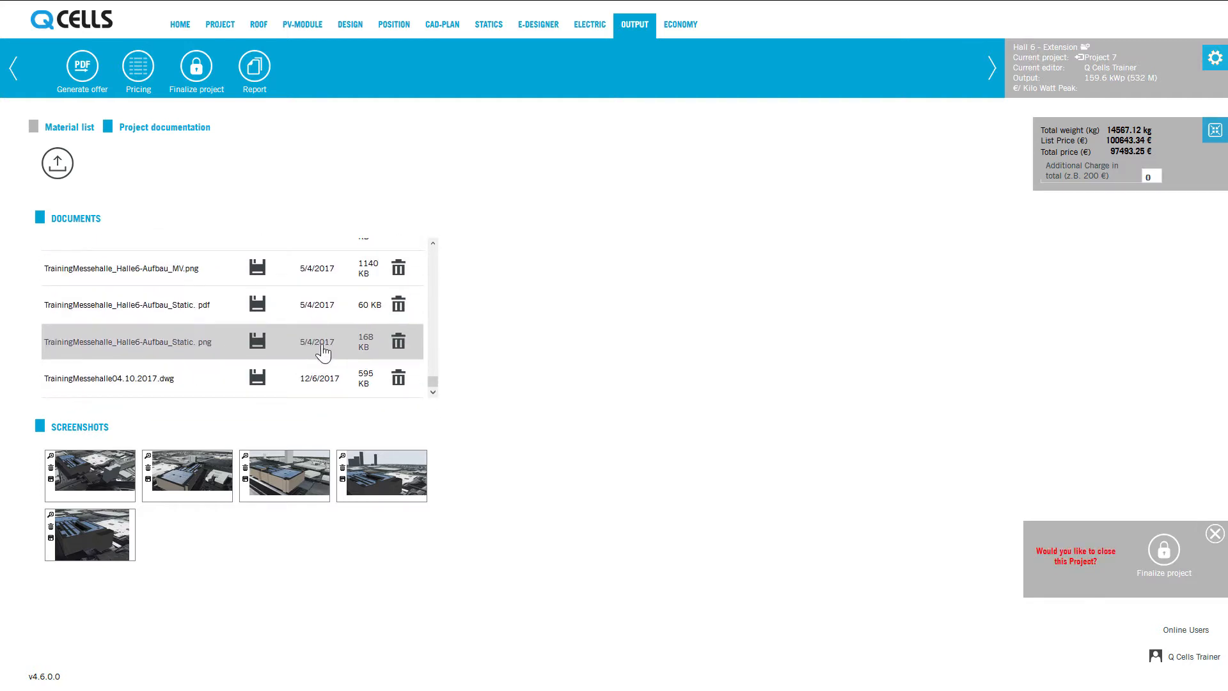
pyautogui.scroll(13, 323, 352)
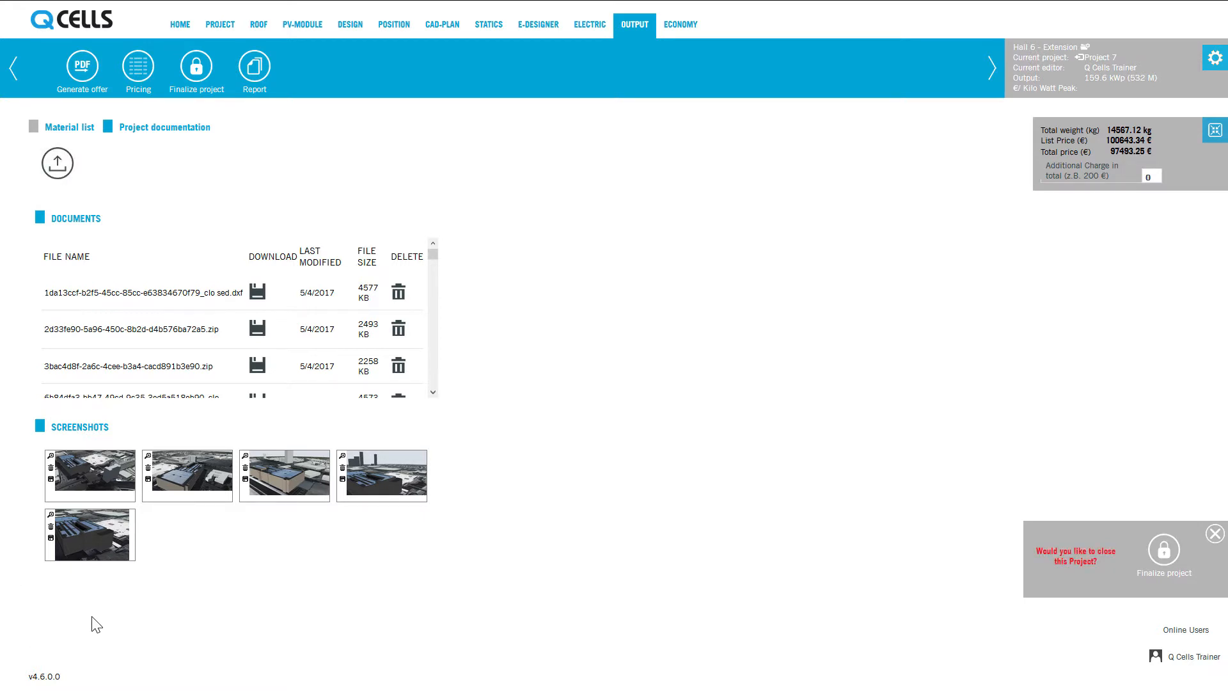
# Generate the project report stored as a new document, excluding Structural details - Base Stats and Bill of materials.
pyautogui.click(255, 81)
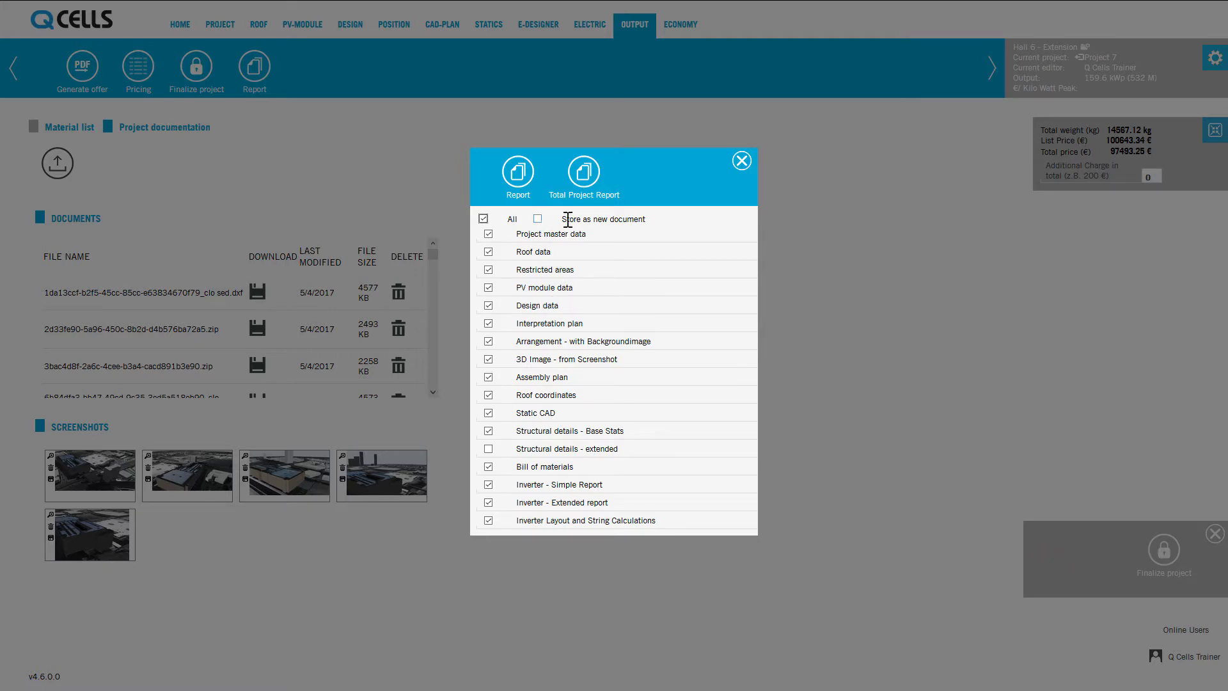
pyautogui.click(599, 195)
pyautogui.click(538, 219)
pyautogui.click(488, 432)
pyautogui.click(488, 466)
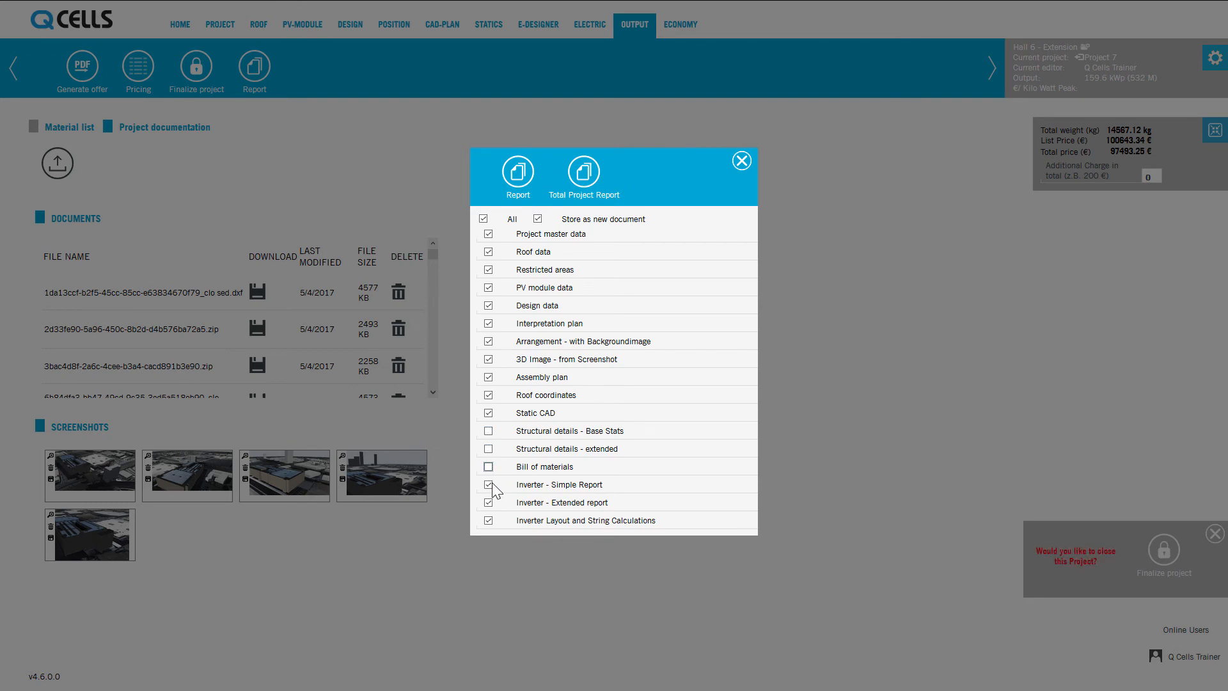
pyautogui.click(519, 174)
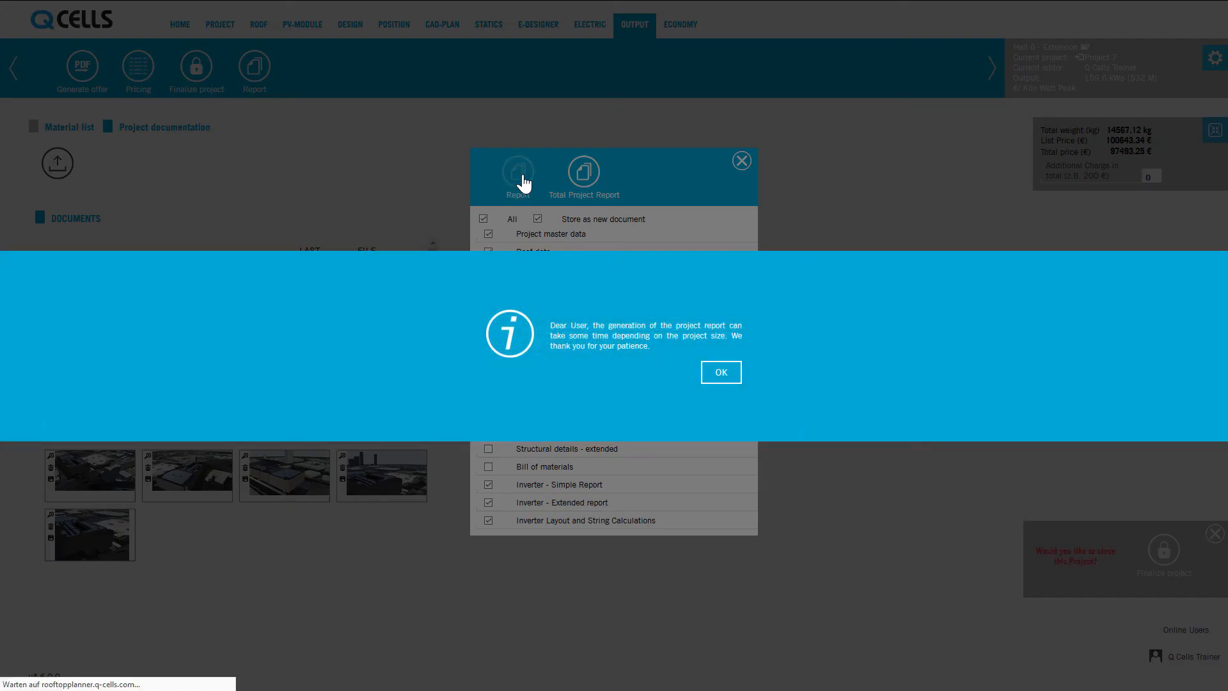